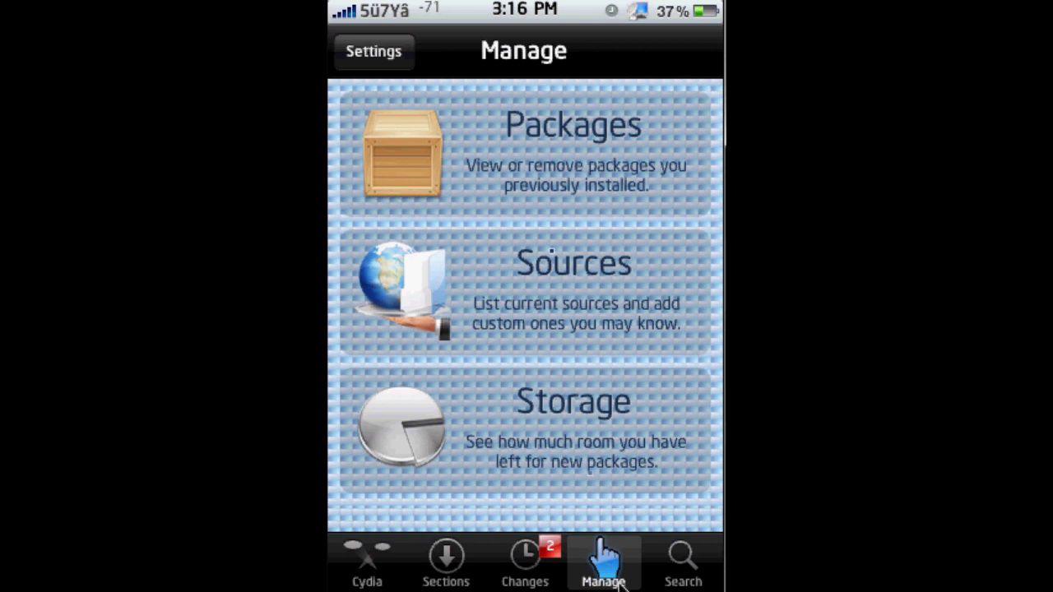
# Step: Set the Cydia user category to Hacker (+ Command Line) in the Manage settings
pyautogui.click(381, 61)
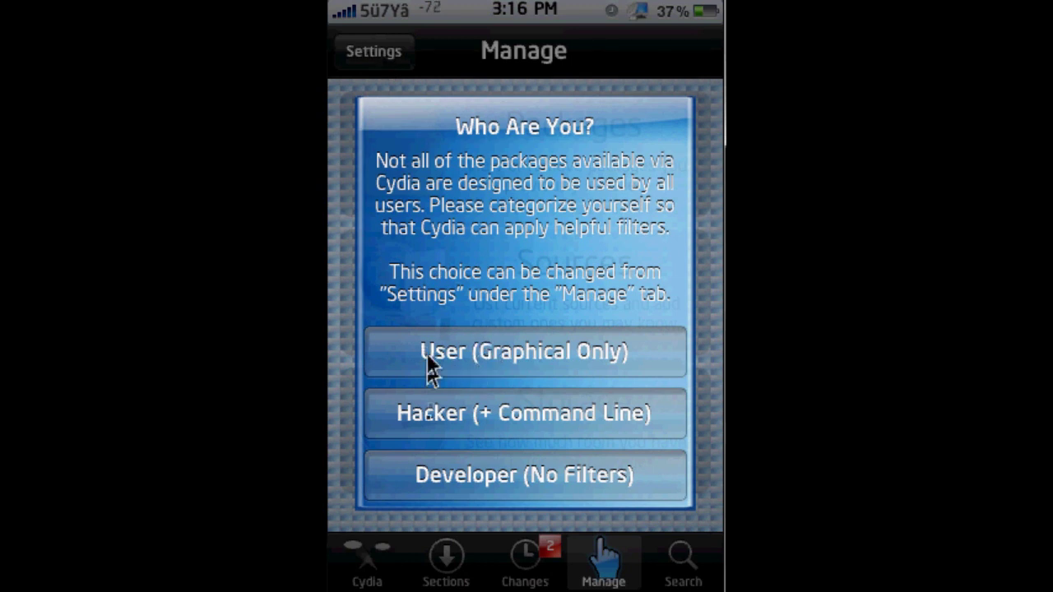
pyautogui.click(430, 426)
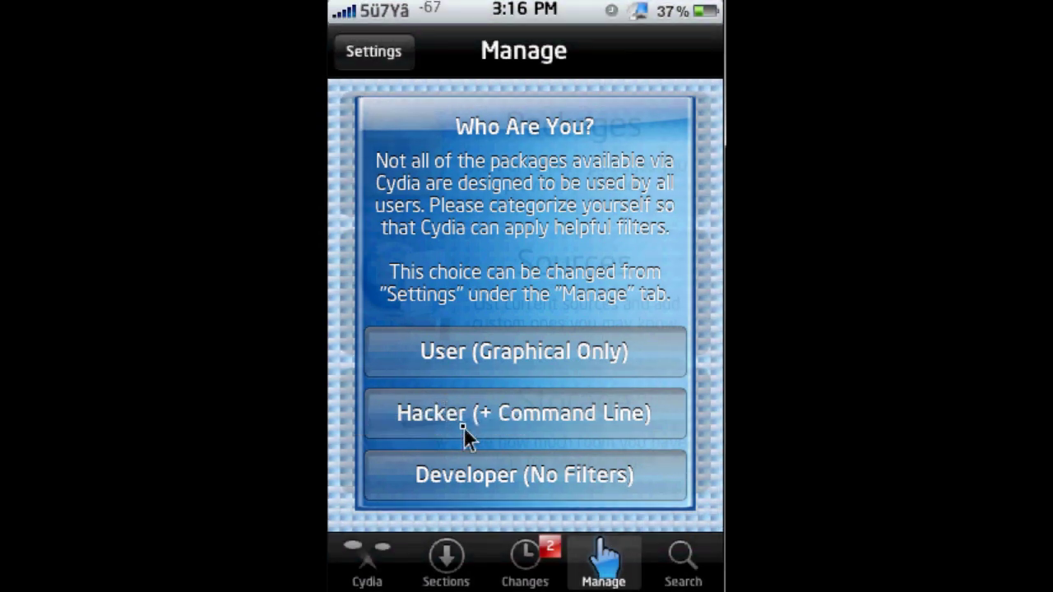
pyautogui.click(463, 427)
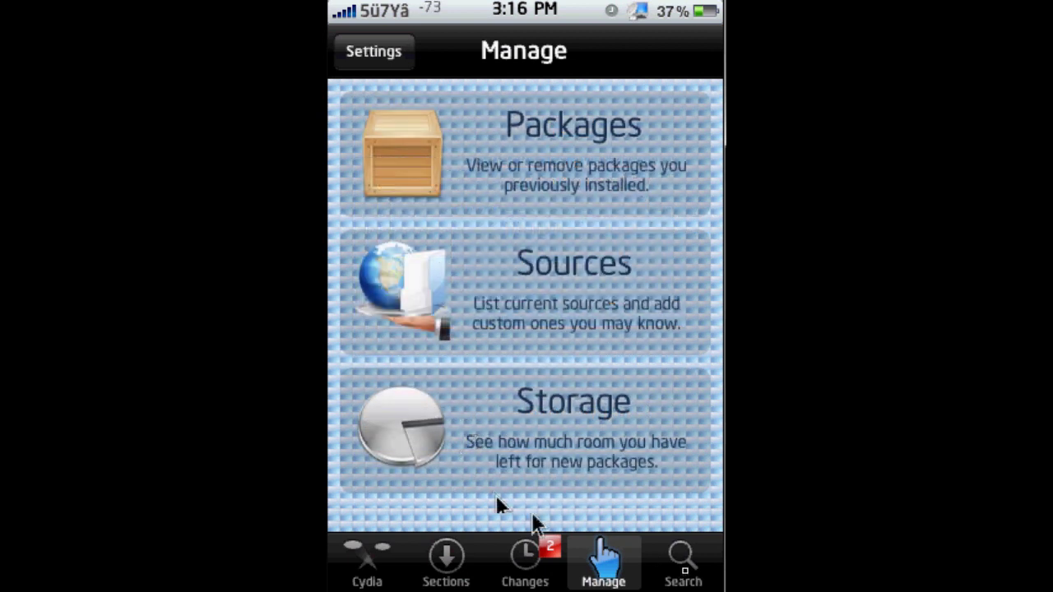
# Step: Search the Cydia packages for "installou"
pyautogui.click(686, 572)
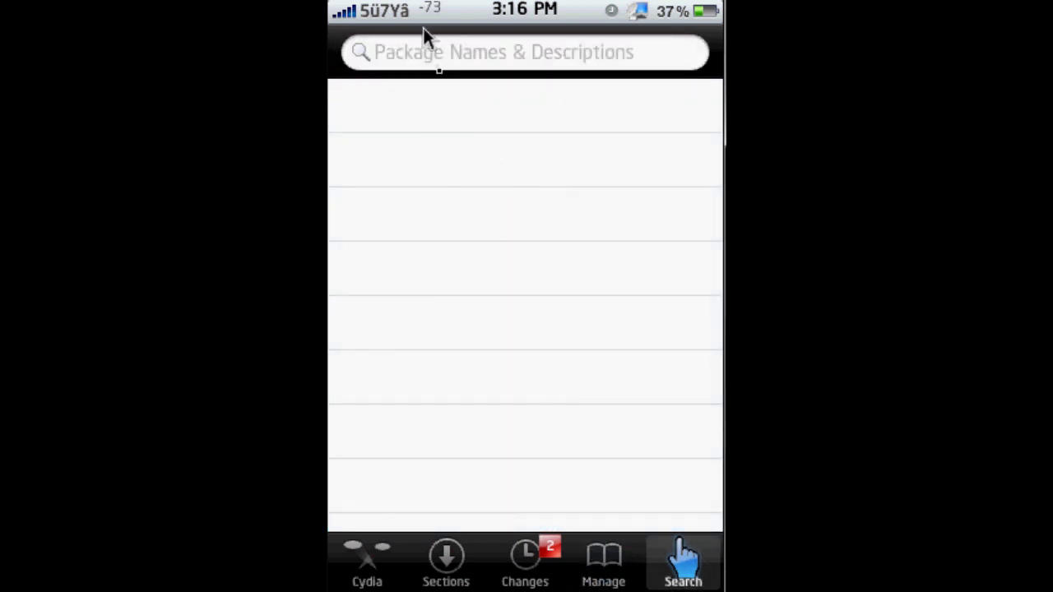
pyautogui.click(448, 72)
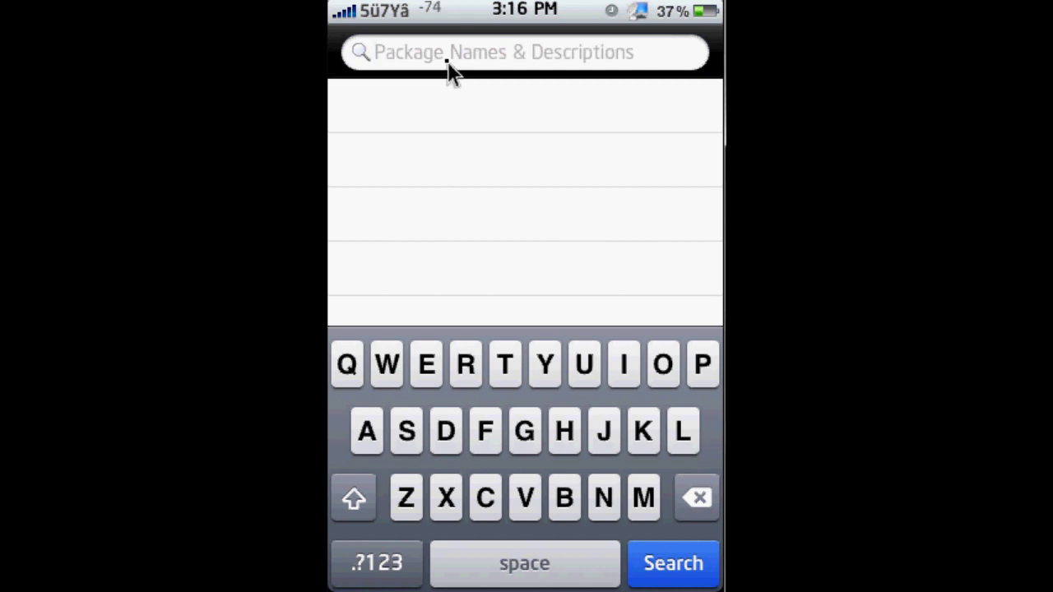
pyautogui.write('i')
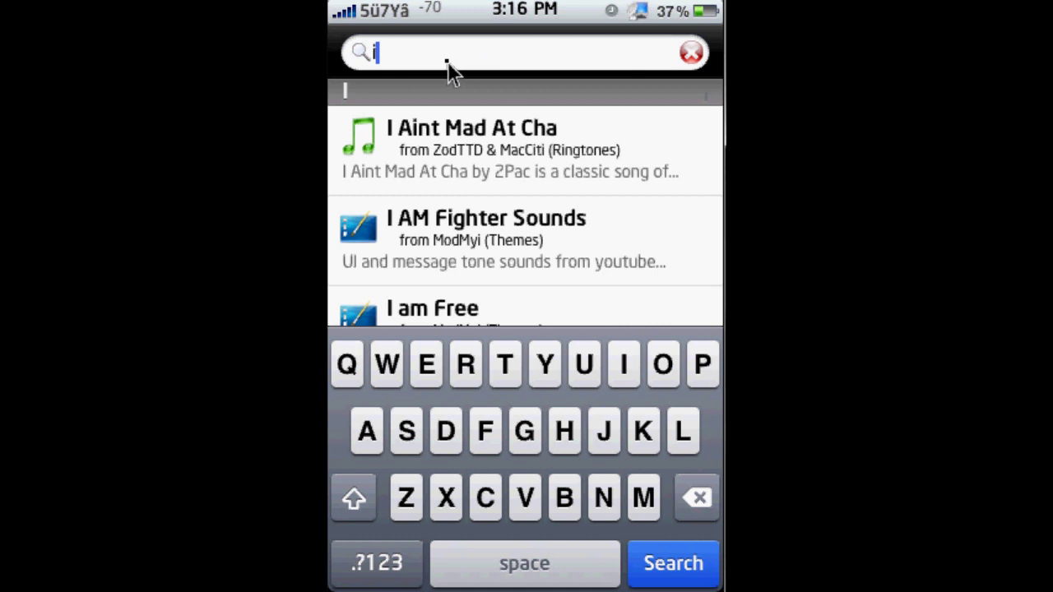
pyautogui.write('nsta')
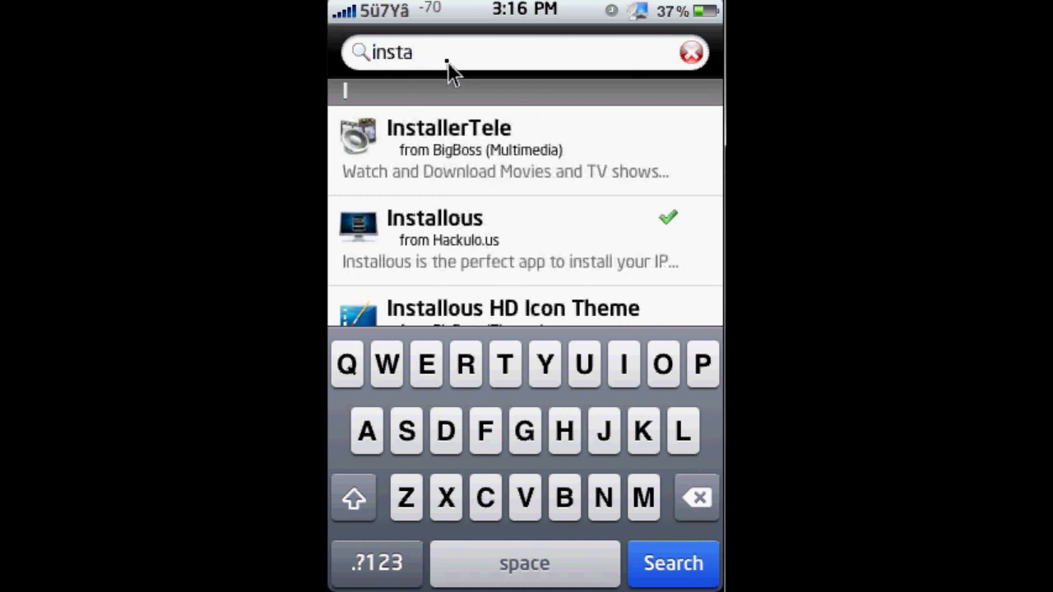
pyautogui.write('llou')
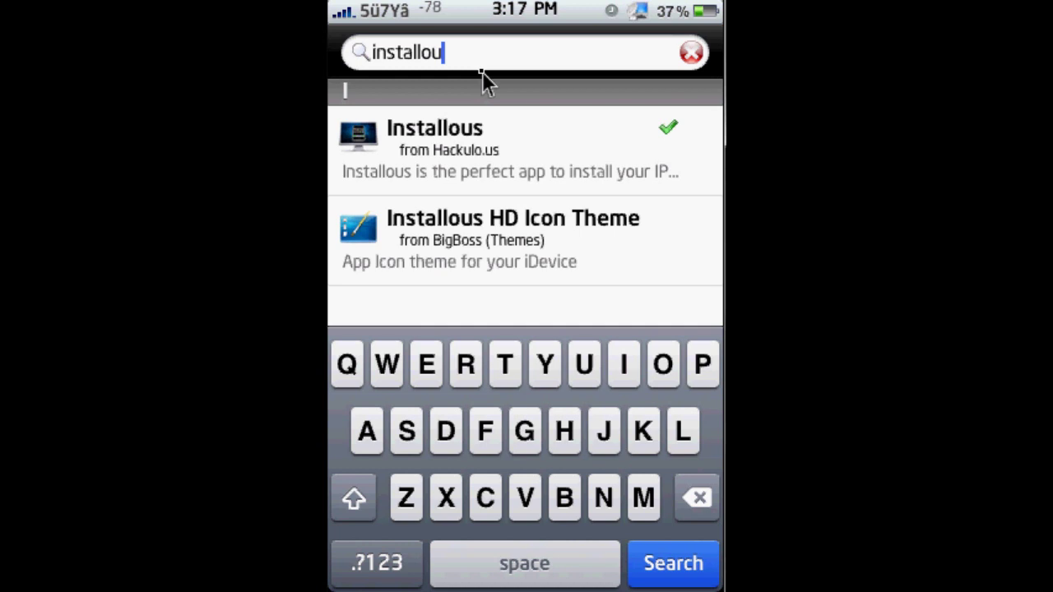
# Step: Replace the package search term with "appsync"
pyautogui.press('BackSpace')
pyautogui.press('BackSpace')
pyautogui.press('BackSpace')
pyautogui.press('BackSpace')
pyautogui.press('BackSpace')
pyautogui.press('BackSpace')
pyautogui.press('BackSpace')
pyautogui.press('BackSpace')
pyautogui.press('BackSpace')
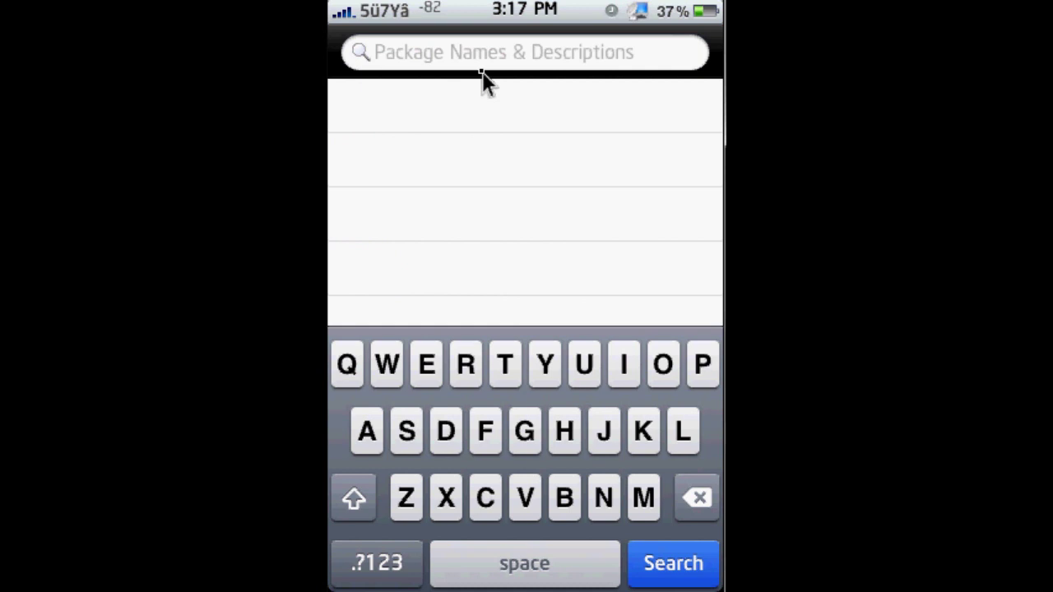
pyautogui.write('a')
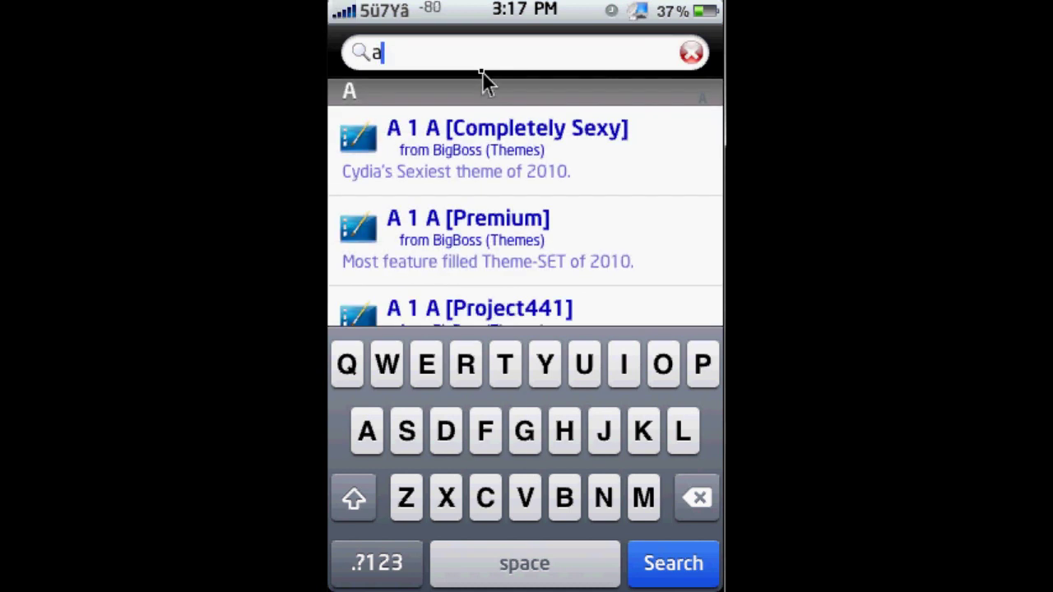
pyautogui.write('pp')
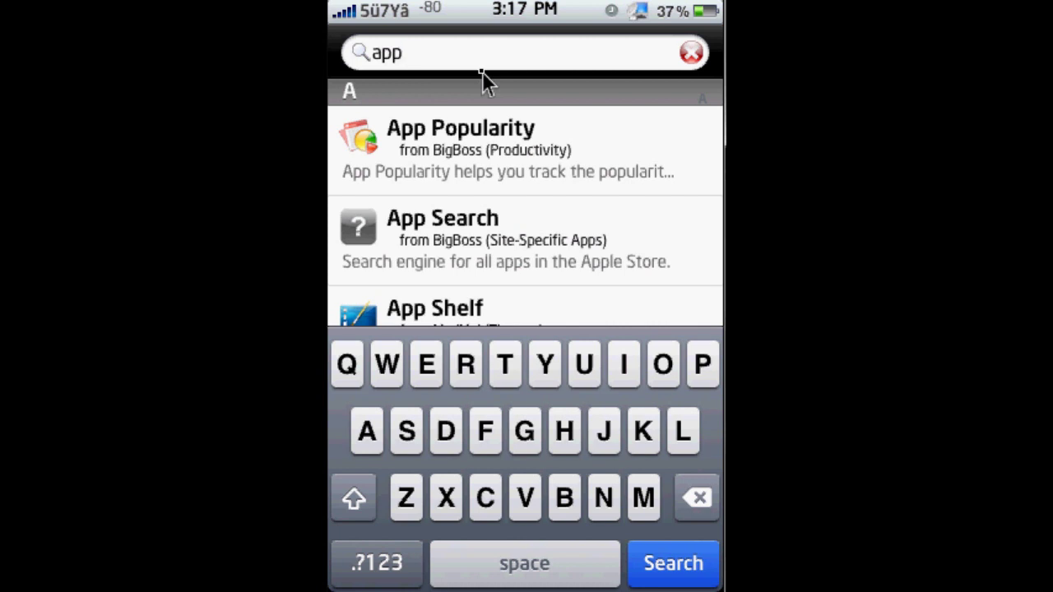
pyautogui.write('sync')
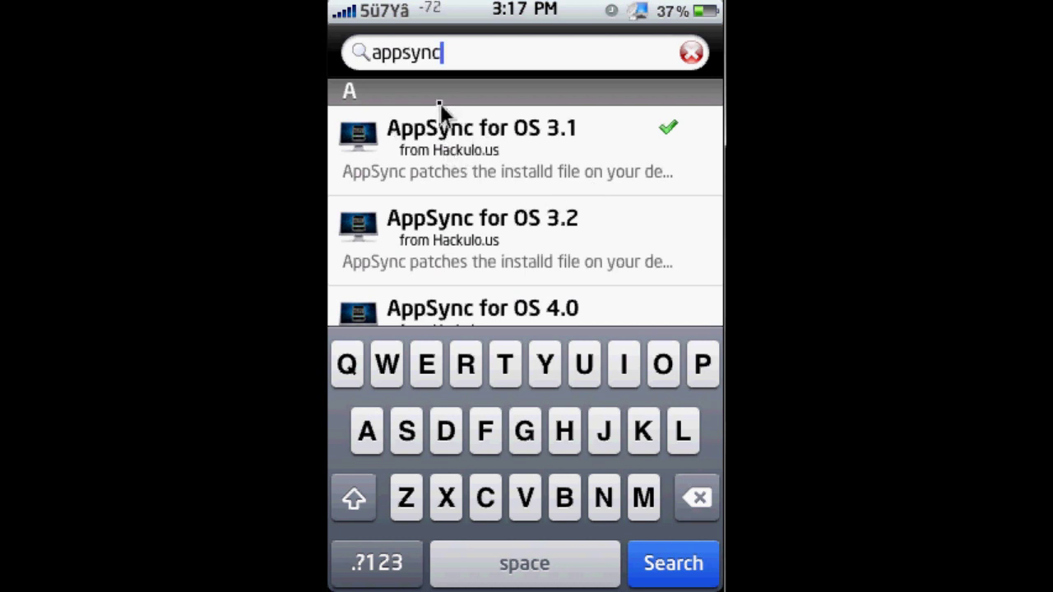
pyautogui.press('BackSpace')
pyautogui.write('c')
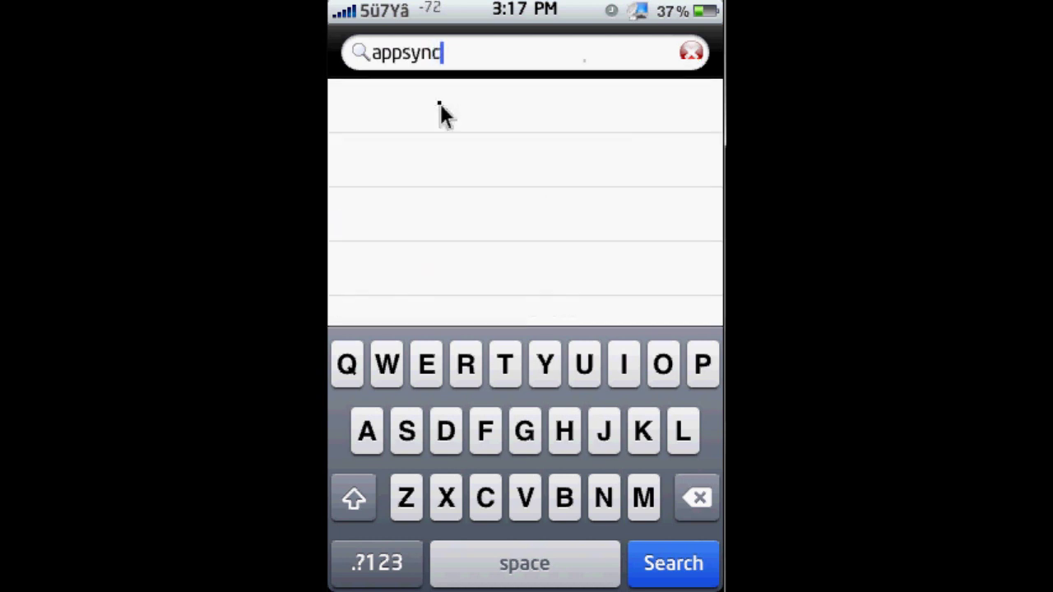
# Step: Clear the "appsync" term from the package search
pyautogui.press('BackSpace')
pyautogui.press('BackSpace')
pyautogui.press('BackSpace')
pyautogui.press('BackSpace')
pyautogui.press('BackSpace')
pyautogui.press('BackSpace')
pyautogui.press('BackSpace')
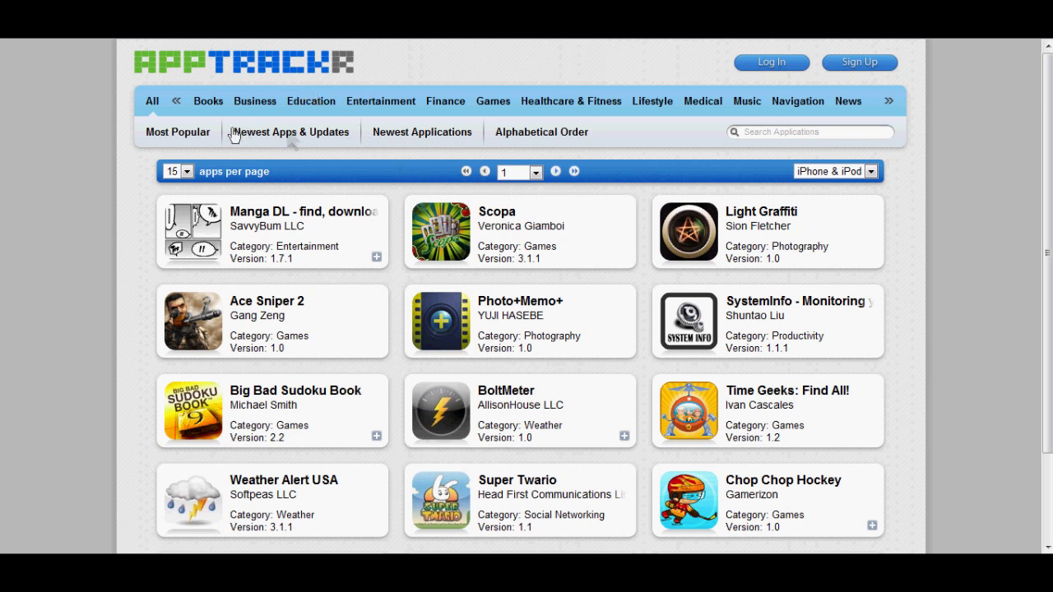
# Step: Switch to the Apptrackr website and search its applications for "touck hockey"
pyautogui.click(774, 127)
pyautogui.write('touch hockey')
pyautogui.press('Return')
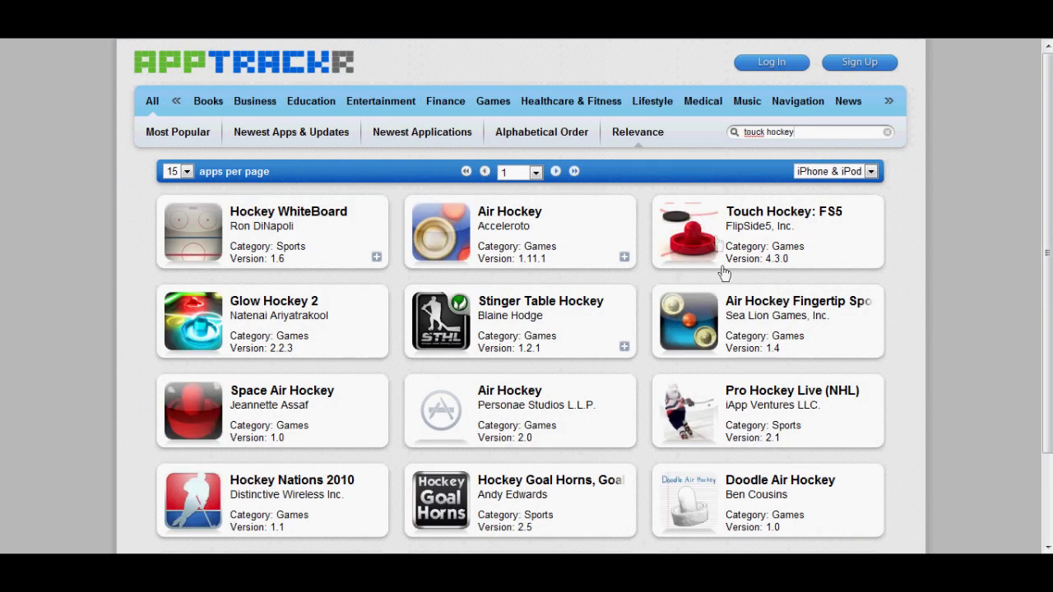
# Step: Open the Touch Hockey: FS5 app page and go to its FileDude download page
pyautogui.click(715, 239)
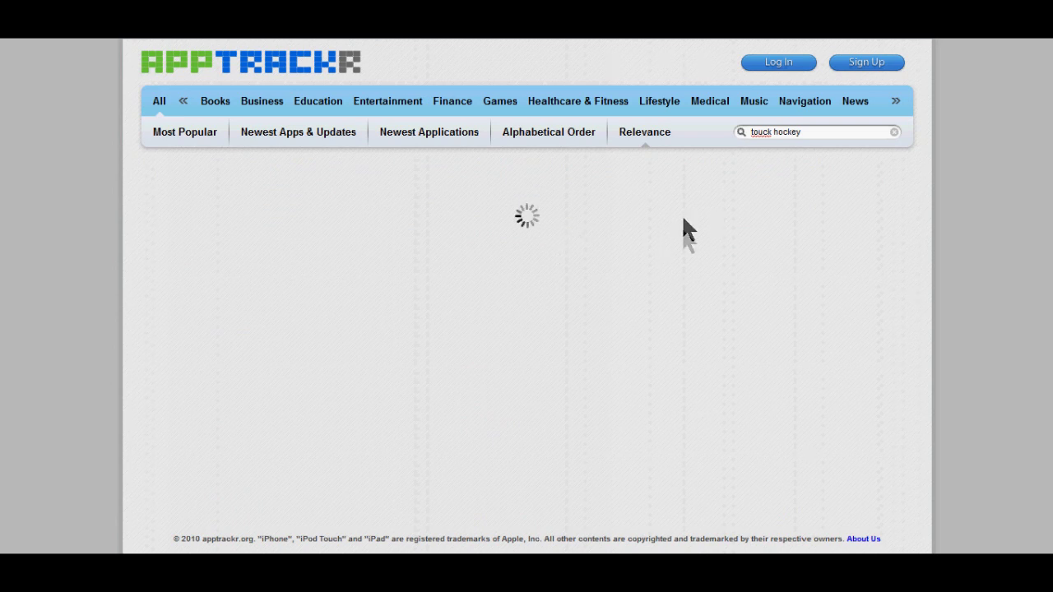
pyautogui.scroll(-2, 681, 230)
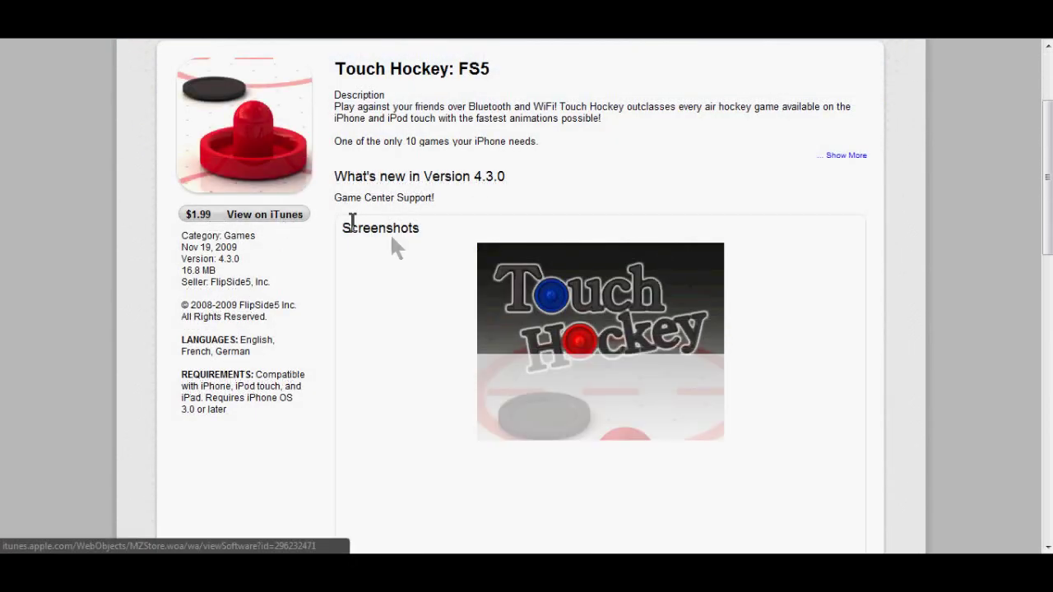
pyautogui.scroll(-5, 606, 375)
pyautogui.scroll(-2, 599, 281)
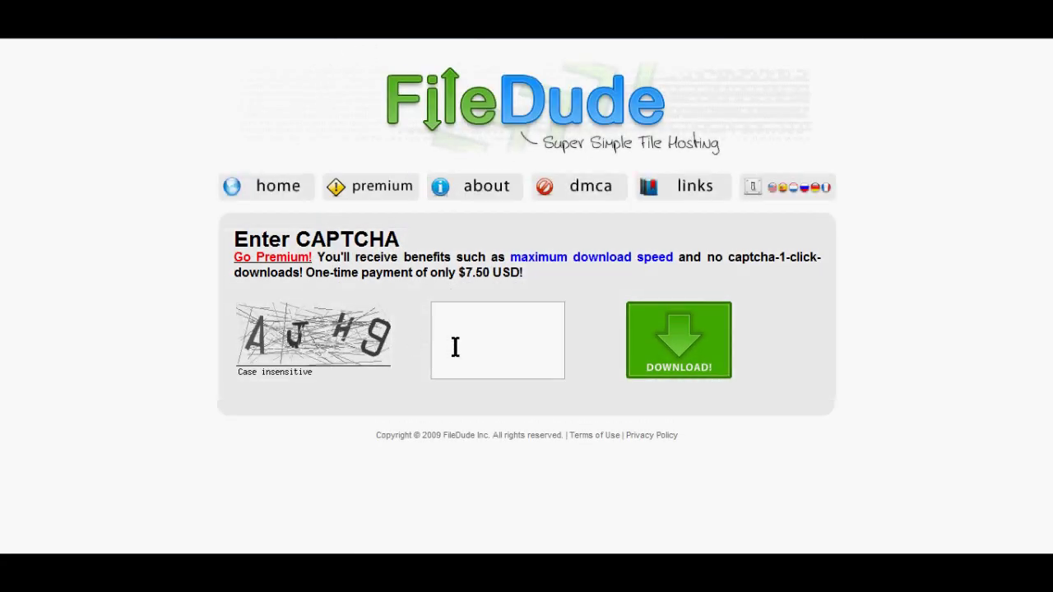
# Step: Enter the CAPTCHA code on the FileDude page and submit it to start the download
pyautogui.click(469, 329)
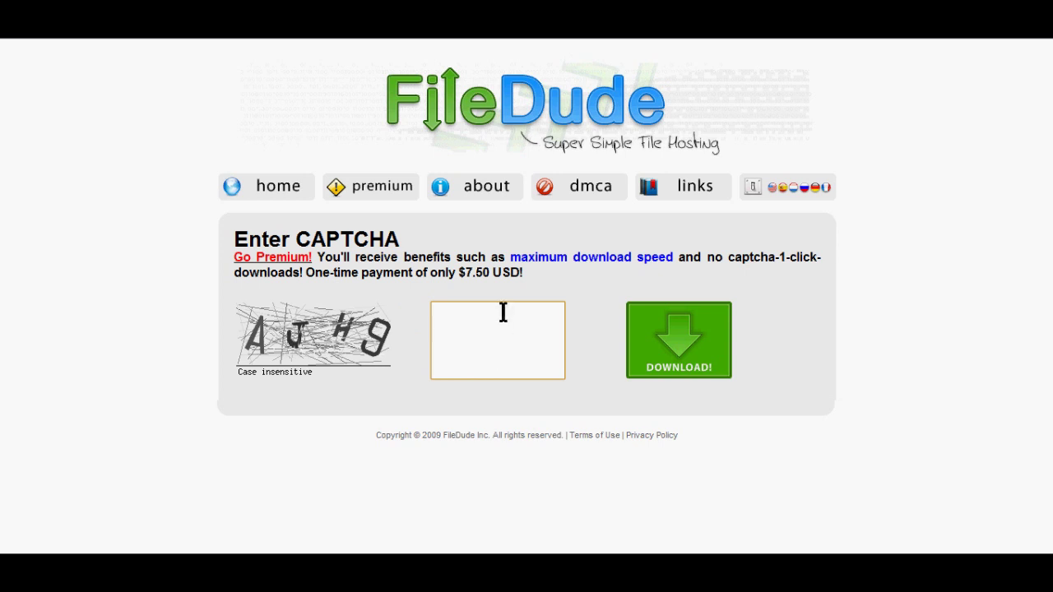
pyautogui.write('ajh9')
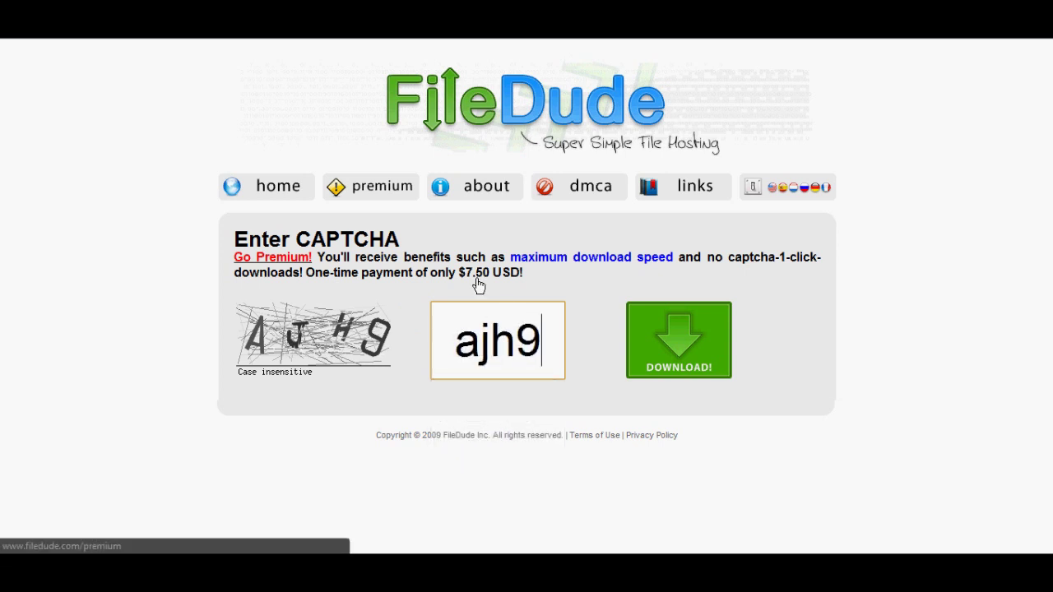
pyautogui.press('Return')
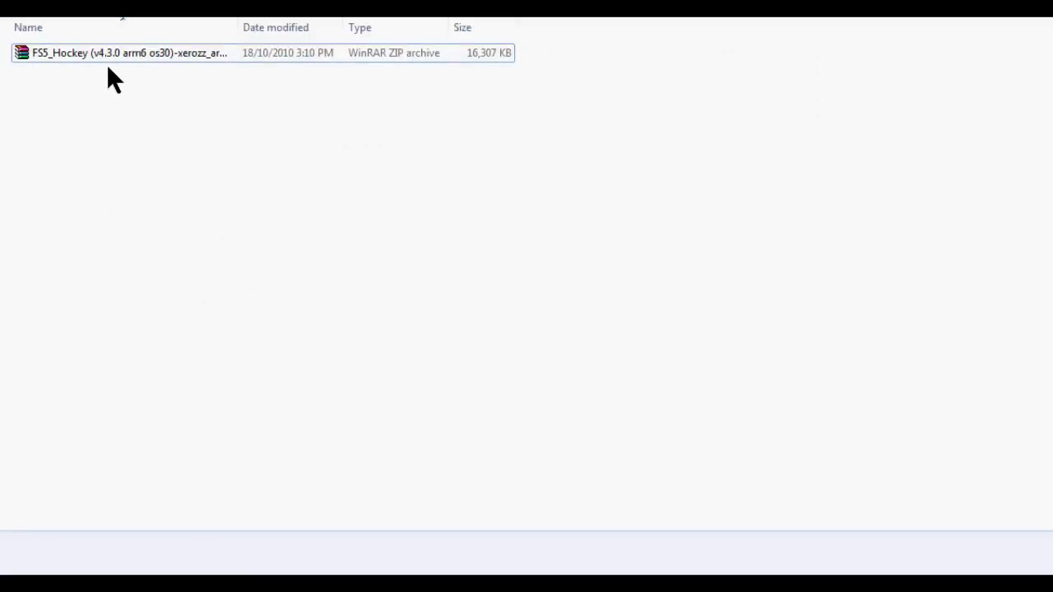
# Step: In the file folder, rename the downloaded FS5_Hockey archive by removing the .zip extension so the name ends in .ipa
pyautogui.doubleClick(195, 56)
pyautogui.rightClick(195, 57)
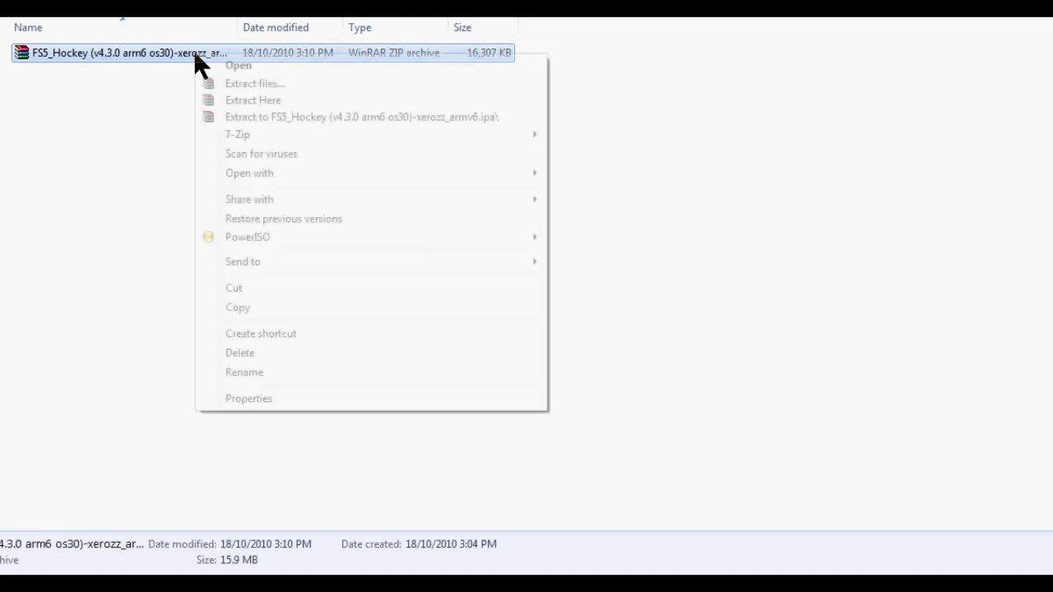
pyautogui.click(243, 374)
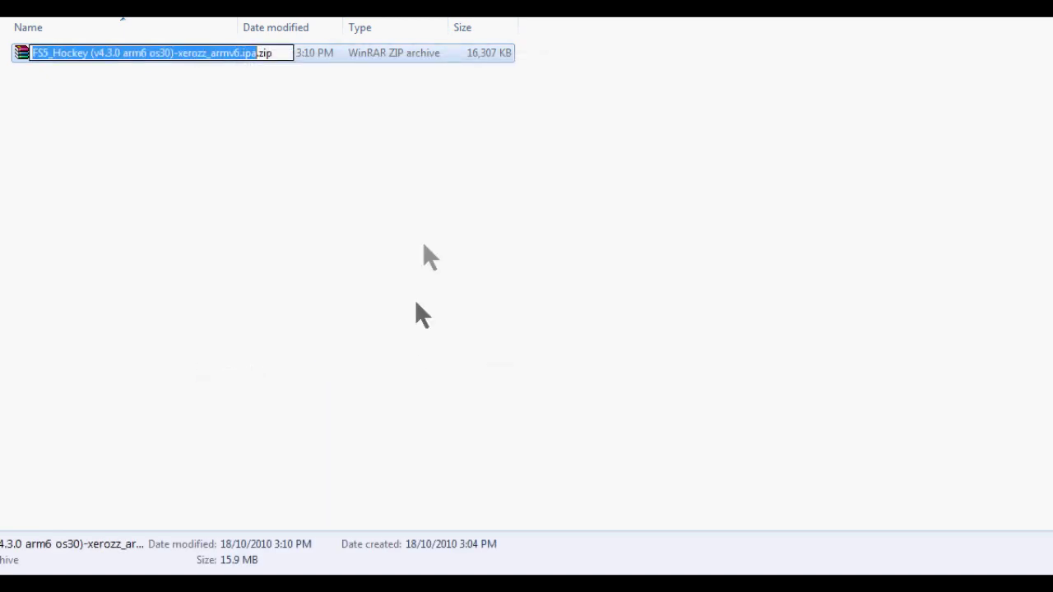
pyautogui.press('Right')
pyautogui.press('Right')
pyautogui.press('Right')
pyautogui.press('Right')
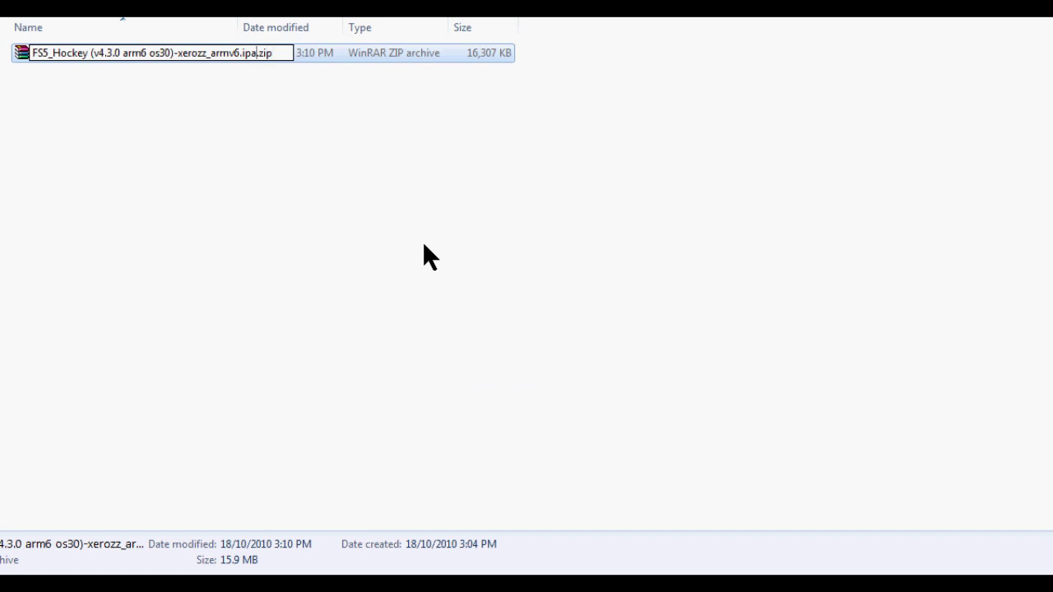
pyautogui.press('BackSpace')
pyautogui.press('BackSpace')
pyautogui.press('BackSpace')
pyautogui.press('BackSpace')
pyautogui.press('Return')
pyautogui.click(545, 278)
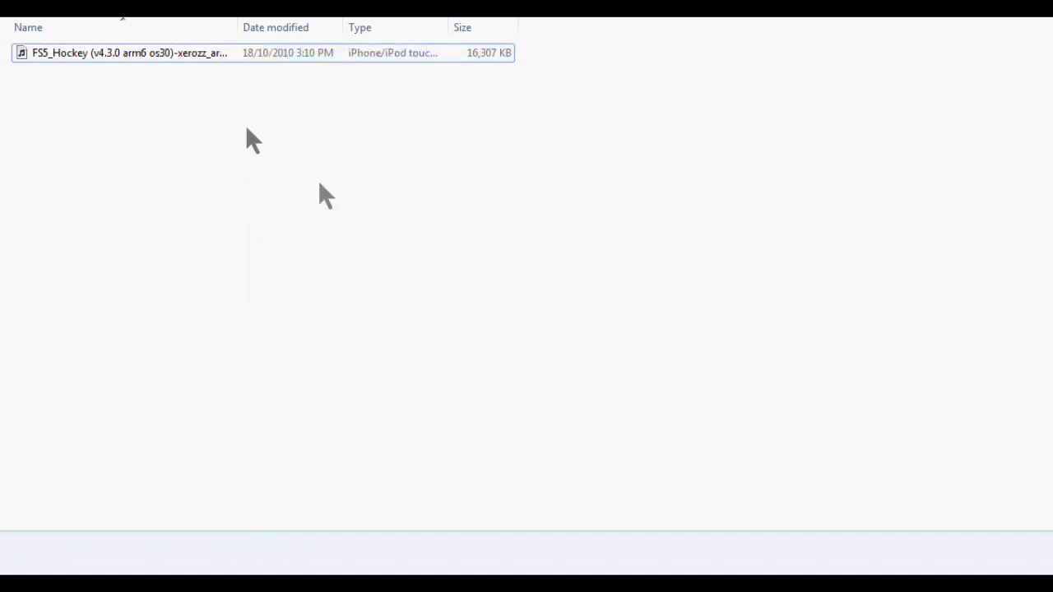
pyautogui.click(66, 52)
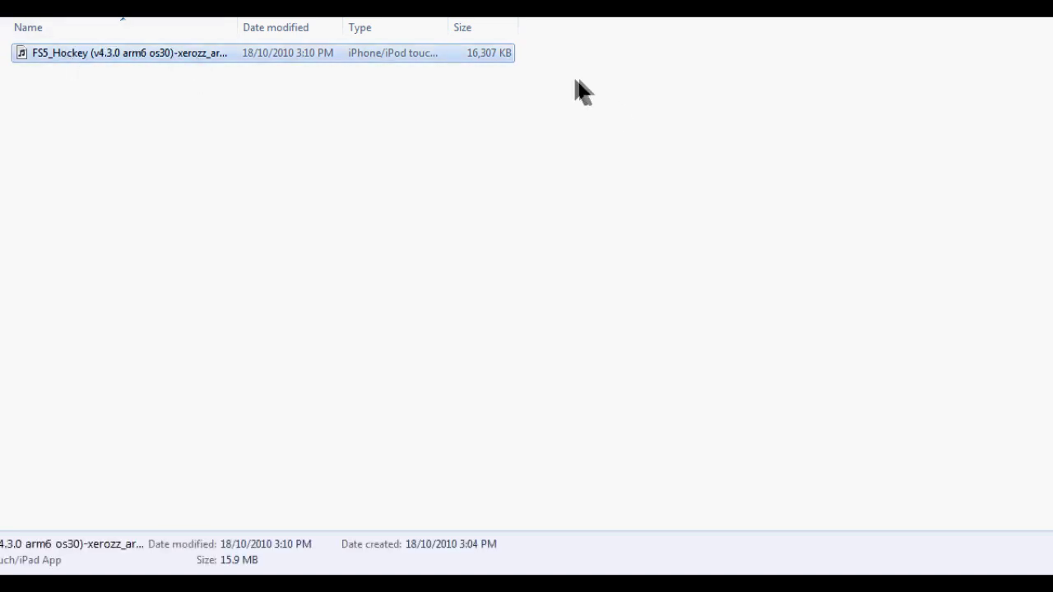
pyautogui.click(525, 139)
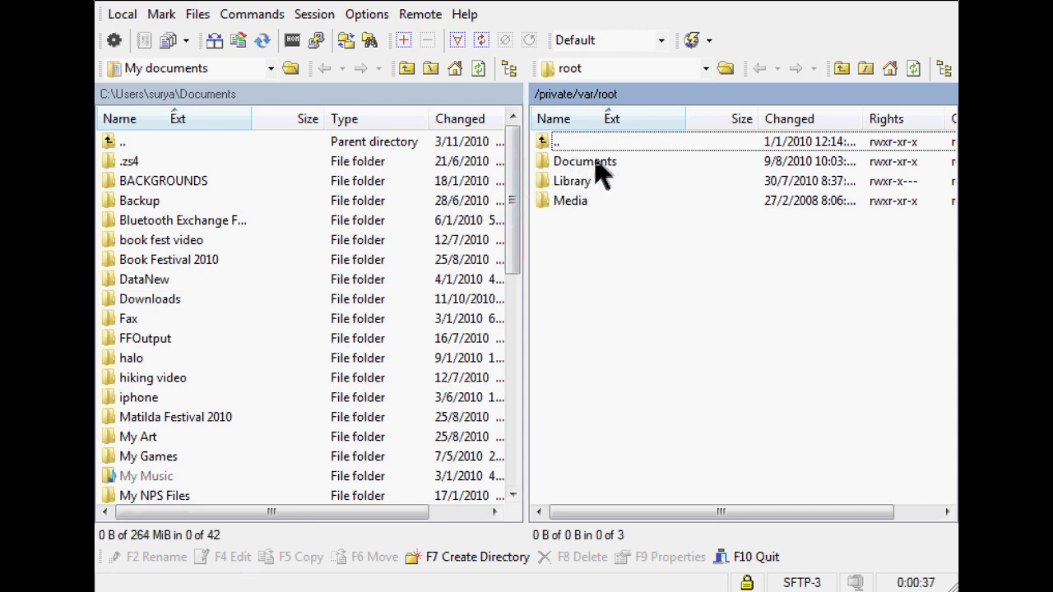
# Step: In WinSCP, open the remote folder /private/var/mobile/Documents/Installous/Downloads
pyautogui.doubleClick(605, 142)
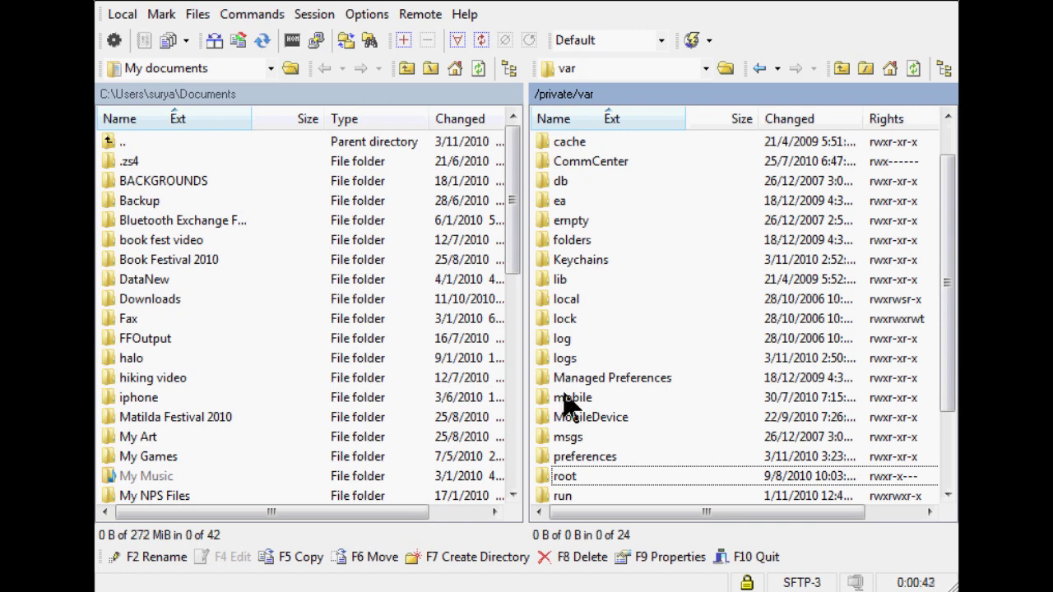
pyautogui.doubleClick(571, 398)
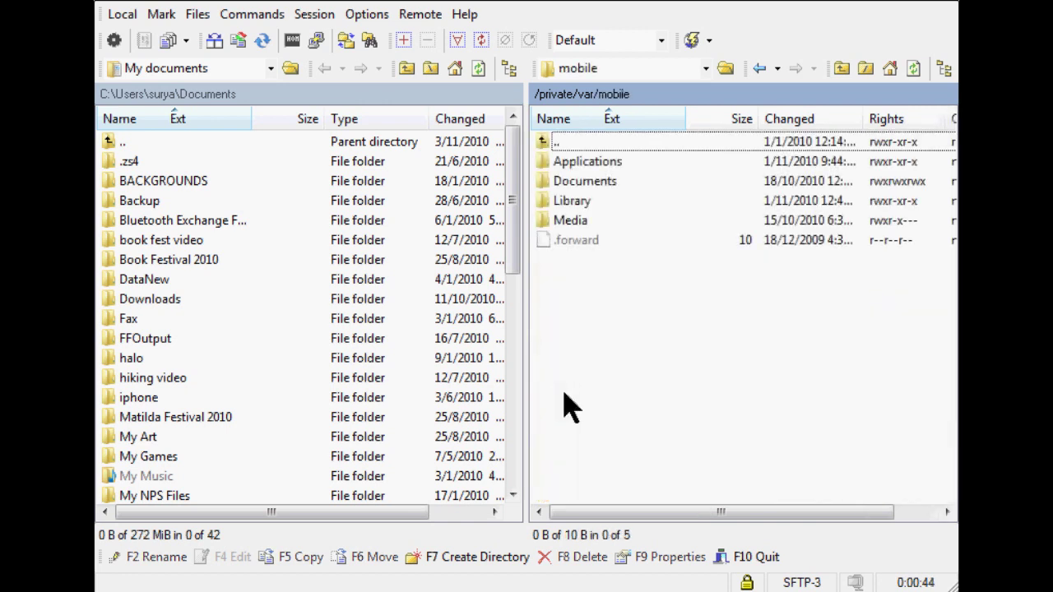
pyautogui.doubleClick(603, 179)
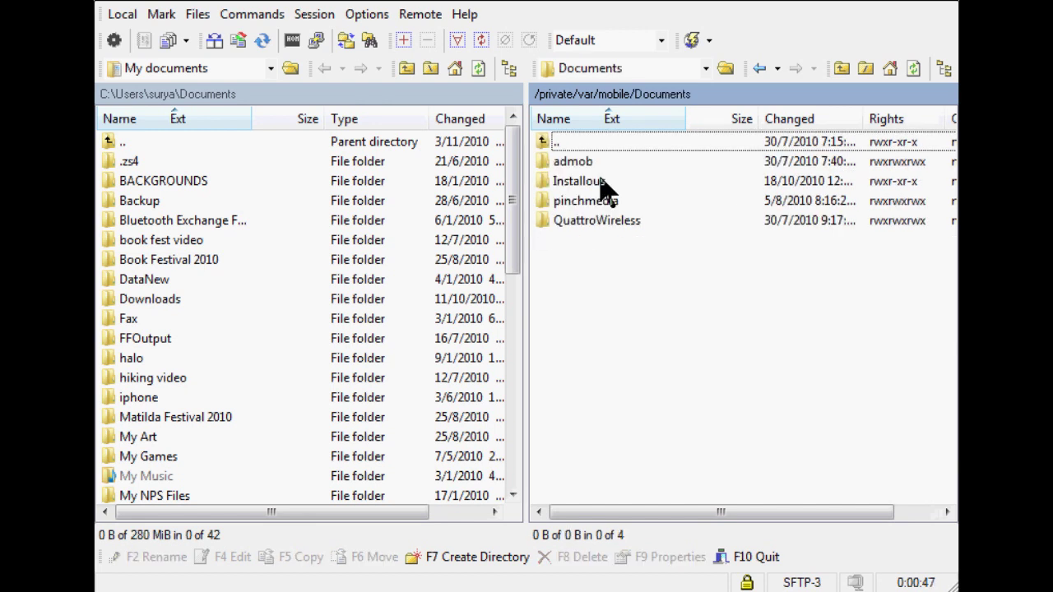
pyautogui.doubleClick(601, 185)
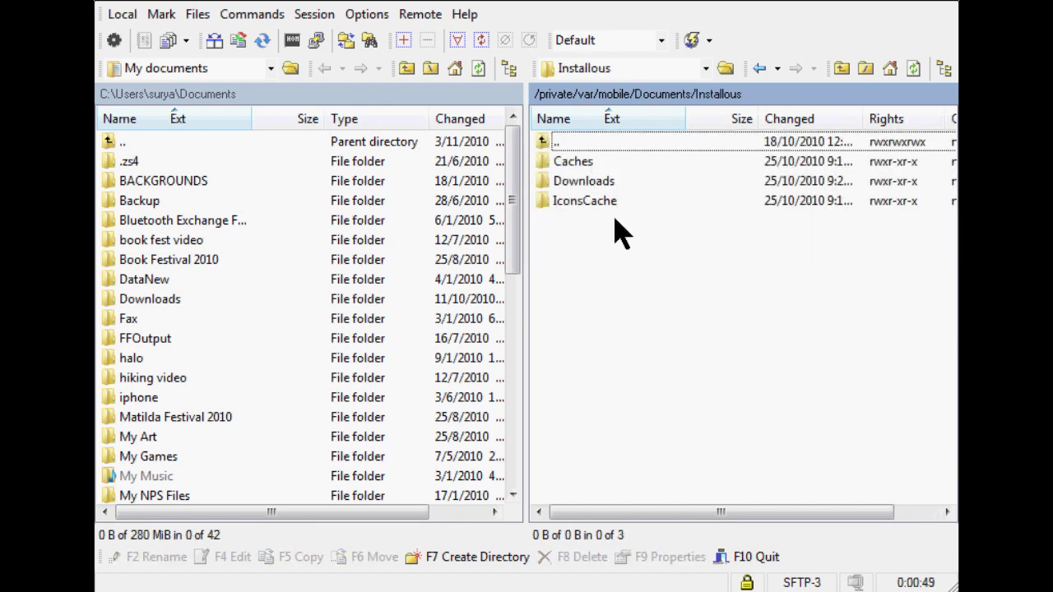
pyautogui.doubleClick(586, 181)
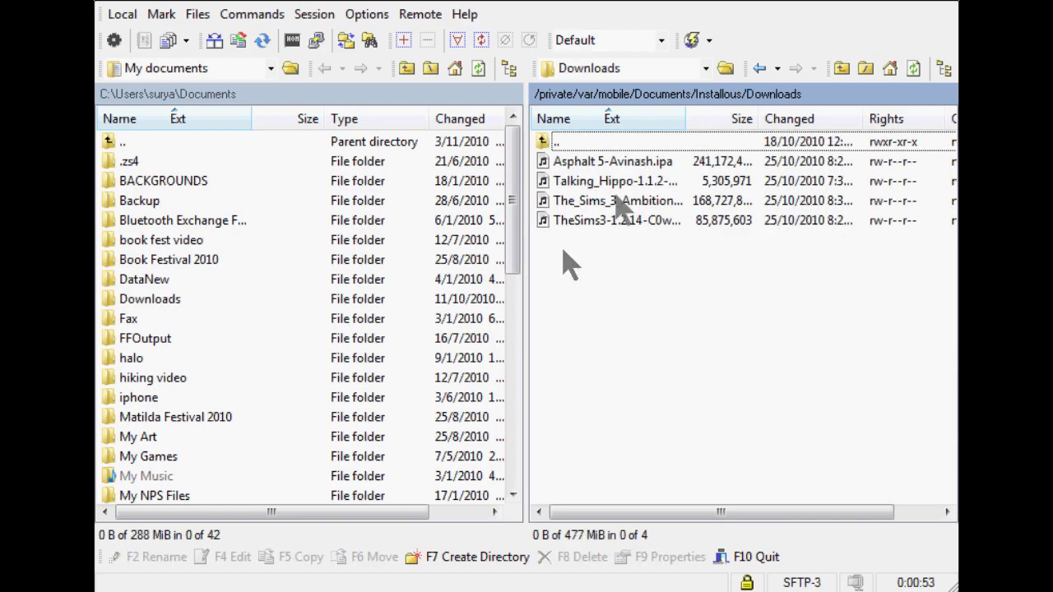
# Step: Copy the FS5_Hockey .ipa file from its local folder window into the remote Installous Downloads folder
pyautogui.moveTo(576, 1); pyautogui.dragTo(641, 9)
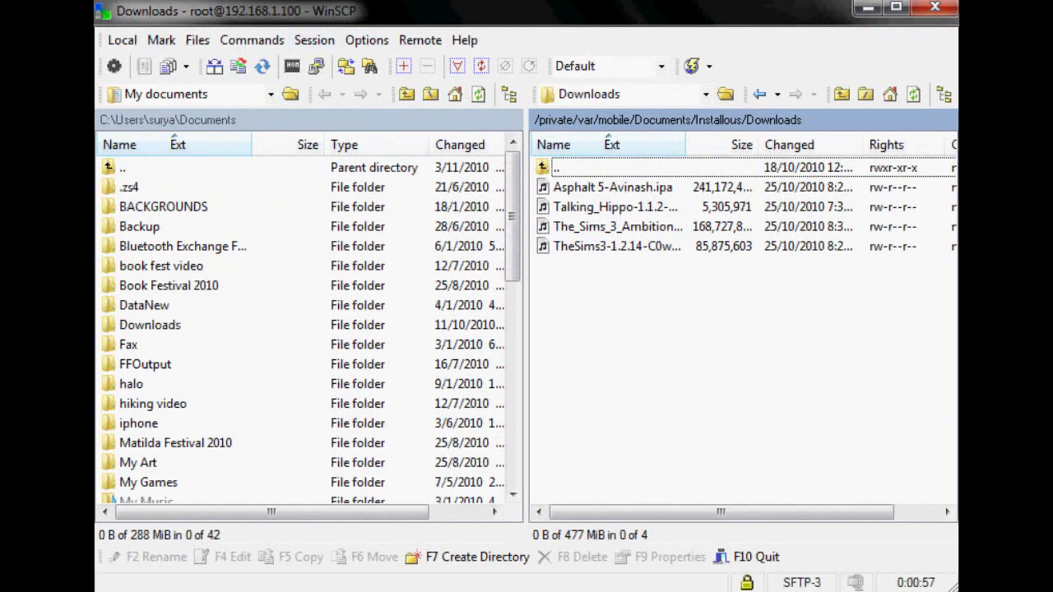
pyautogui.hotkey('alt', 'Tab')
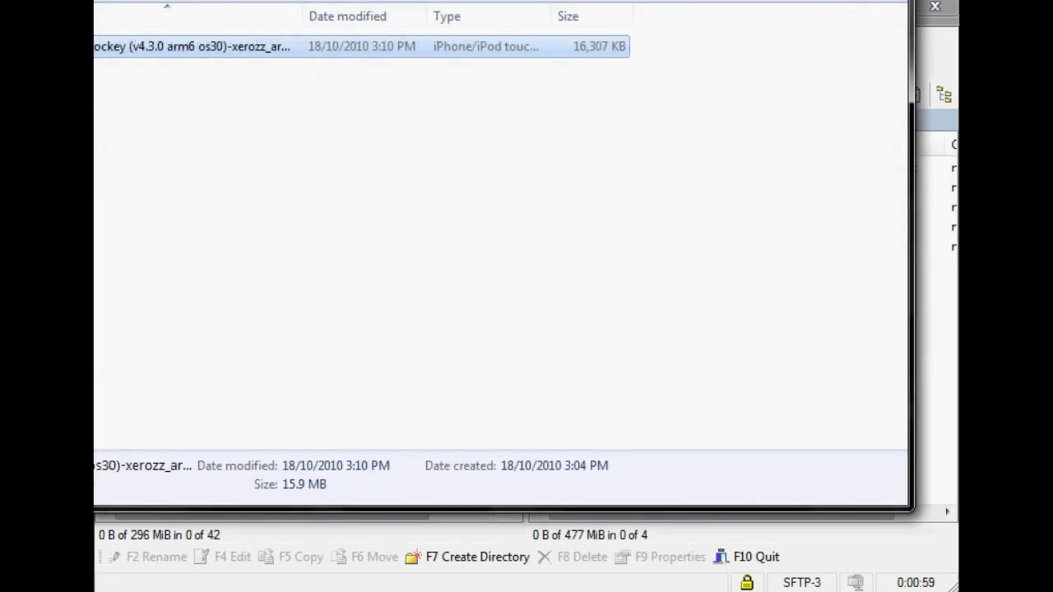
pyautogui.moveTo(92, 50); pyautogui.dragTo(613, 317)
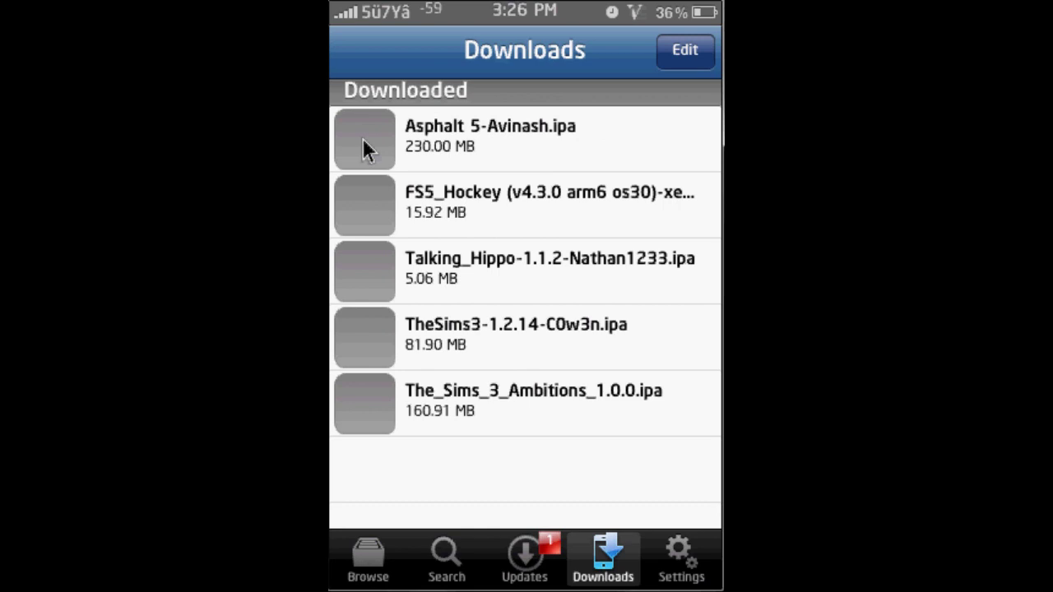
# Step: Open the options for the downloaded FS5_Hockey IPA in Installous, cancel them and return to the iPhone home screen
pyautogui.scroll(-1, 362, 137)
pyautogui.click(416, 196)
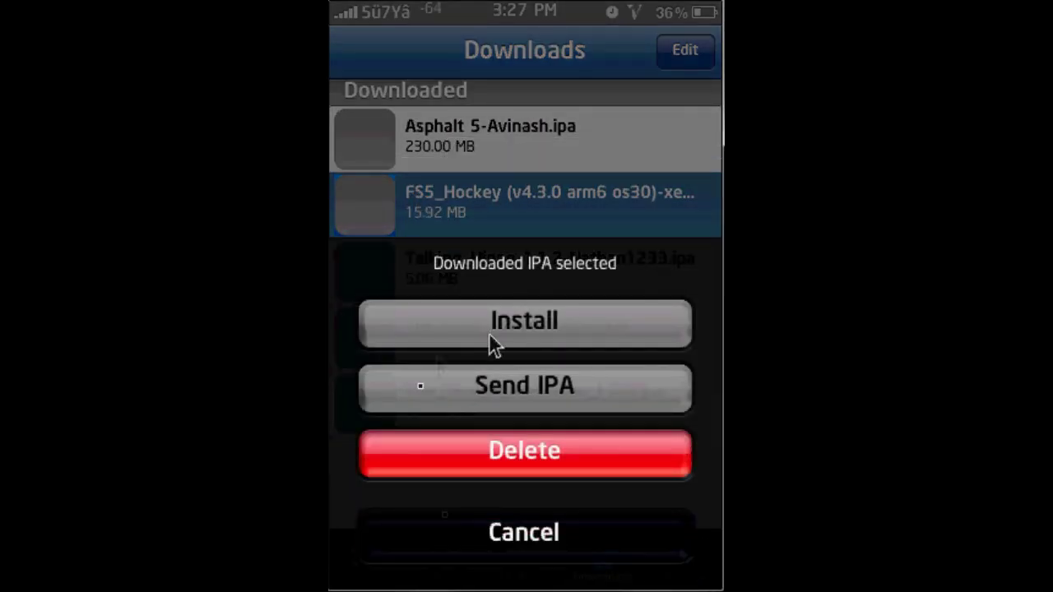
pyautogui.click(465, 559)
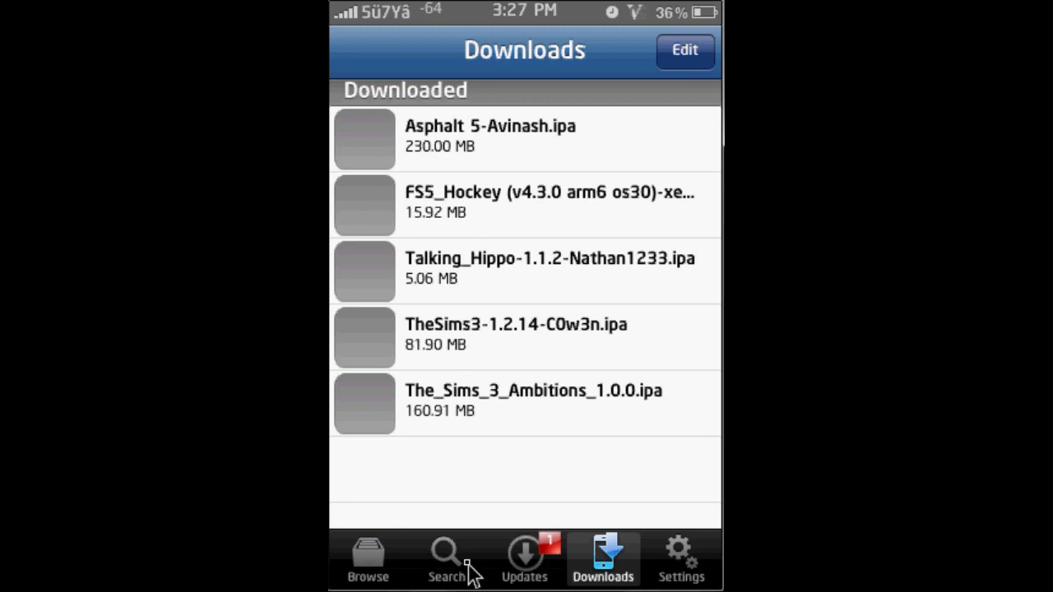
pyautogui.rightClick(471, 572)
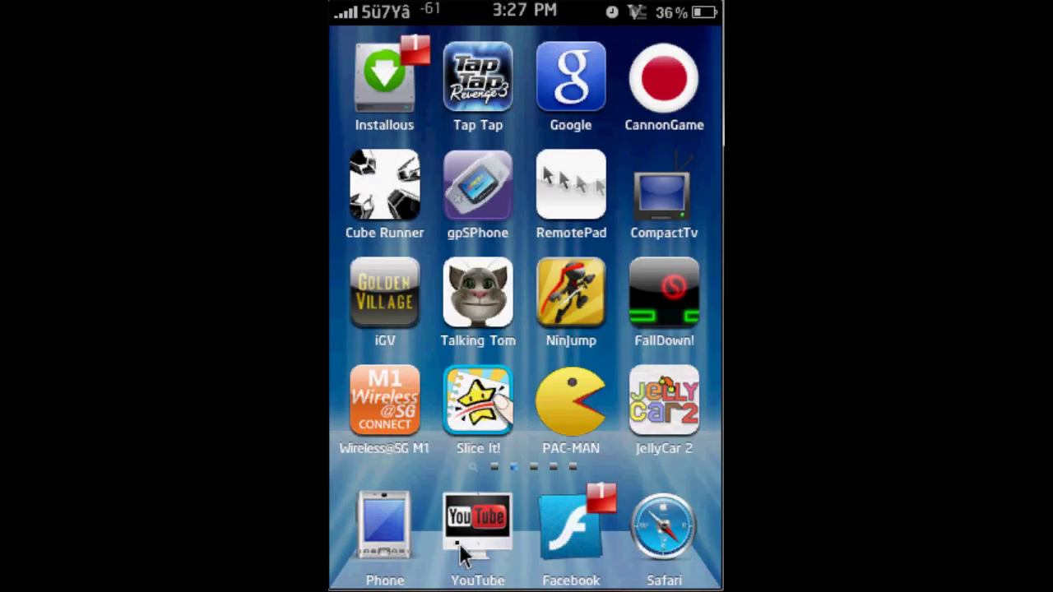